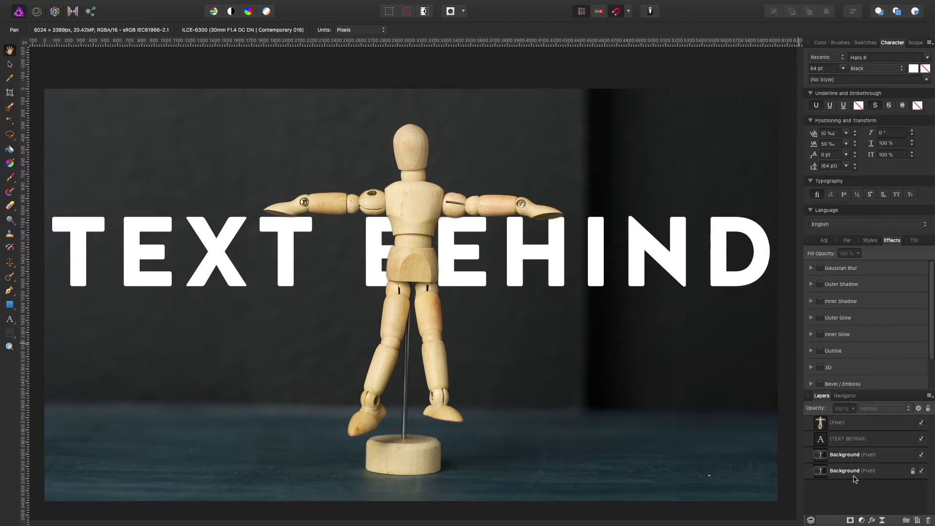
- Delete the old mannequin cut-out layer and the extra Background copy layer
left_click(854, 429)
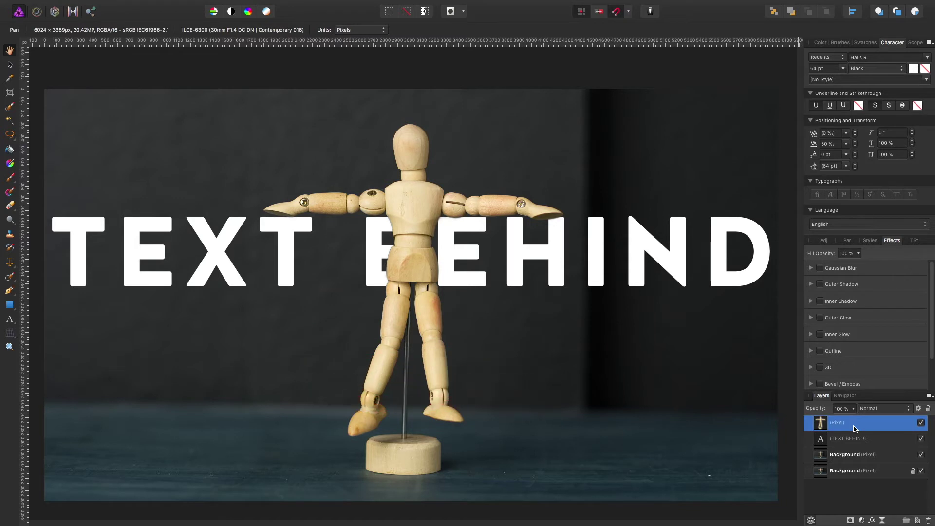
key("Delete")
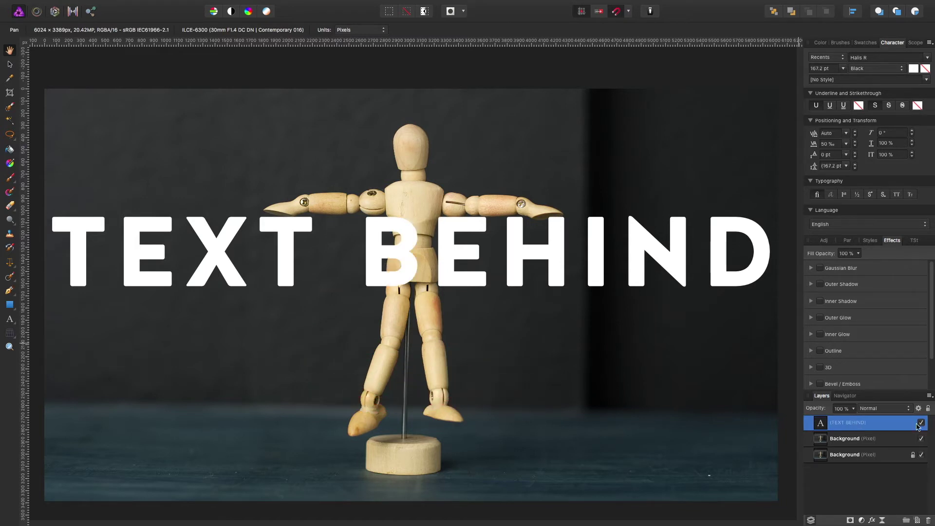
left_click(872, 440)
key("Delete")
- Duplicate the Background photo layer with Cmd+J and hide the TEXT BEHIND text layer
key("t")
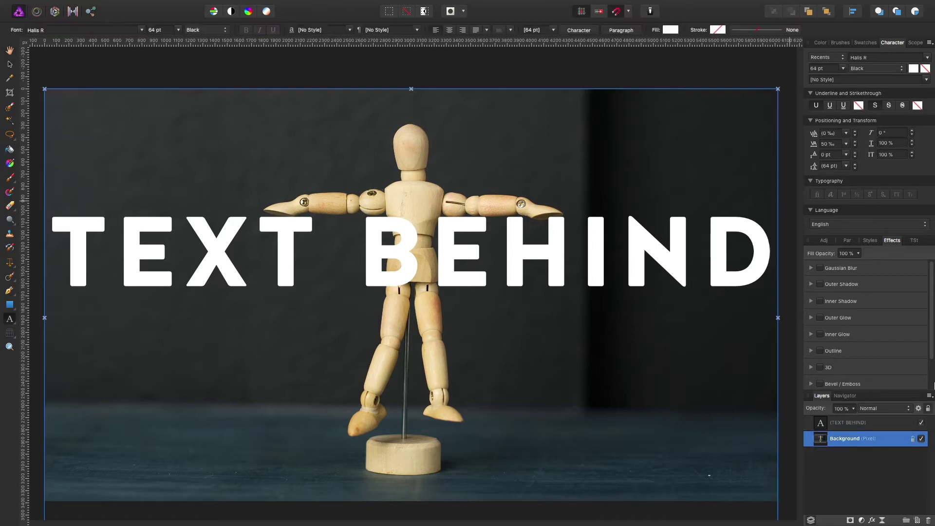
left_click(849, 424)
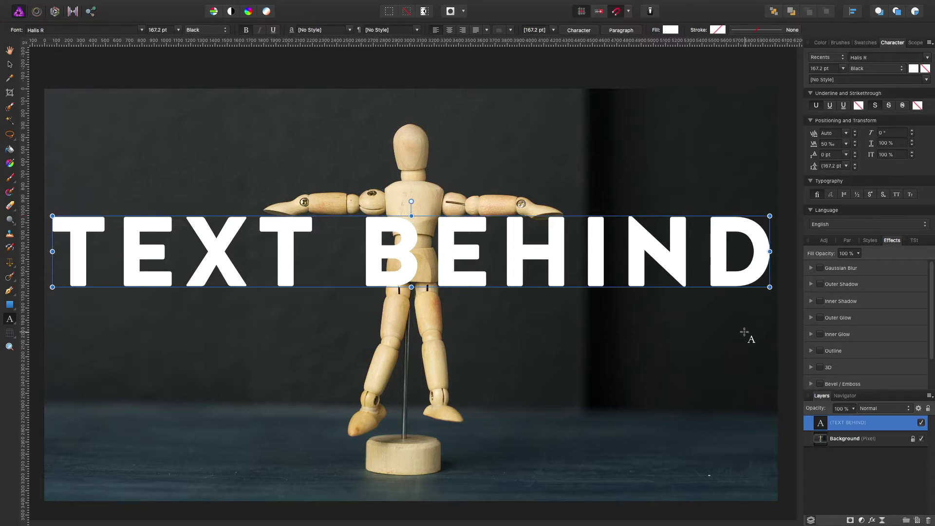
left_click(859, 439)
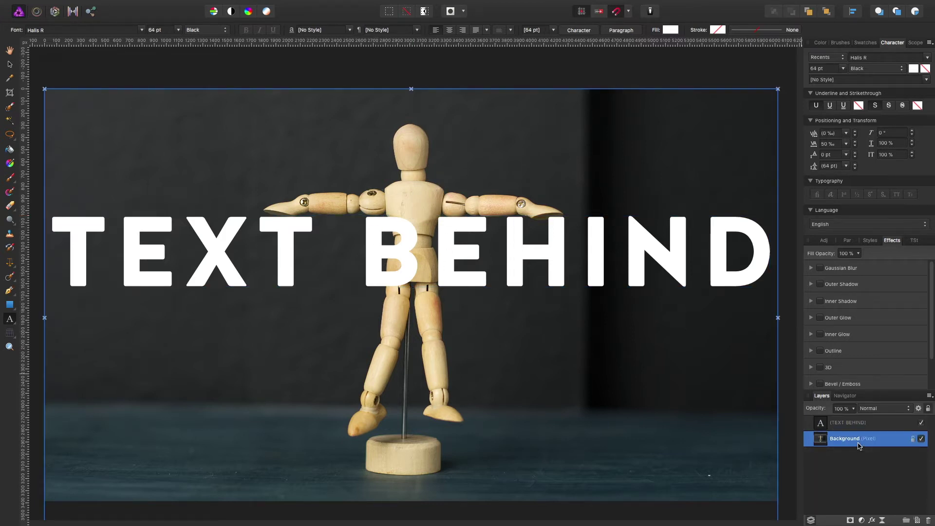
key("super+j")
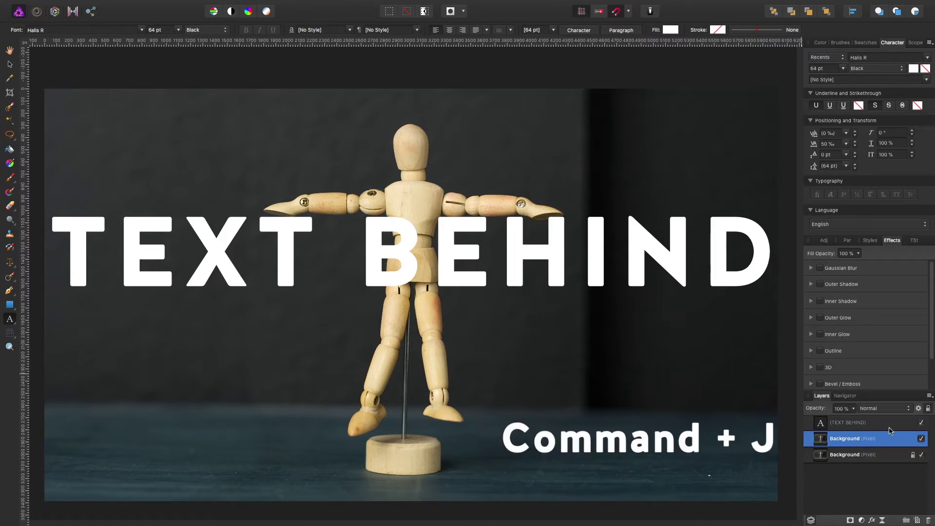
left_click(922, 423)
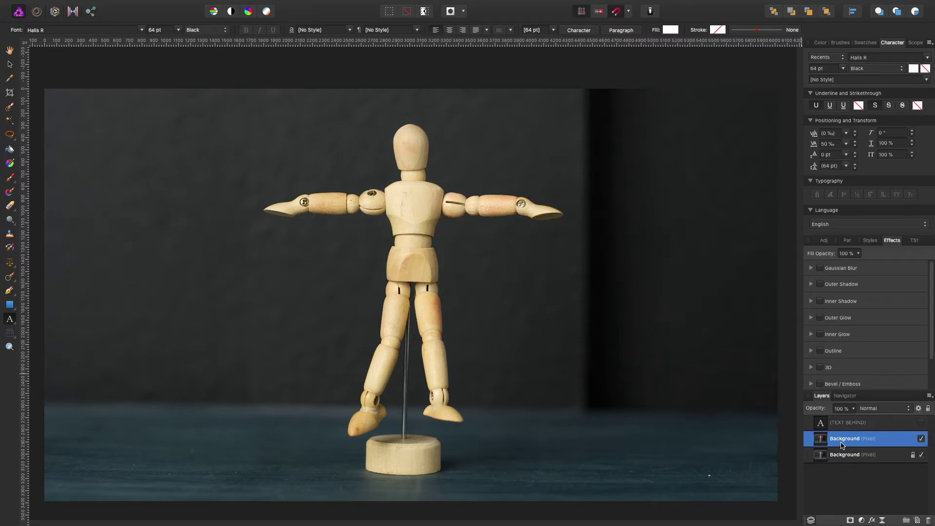
left_click(10, 107)
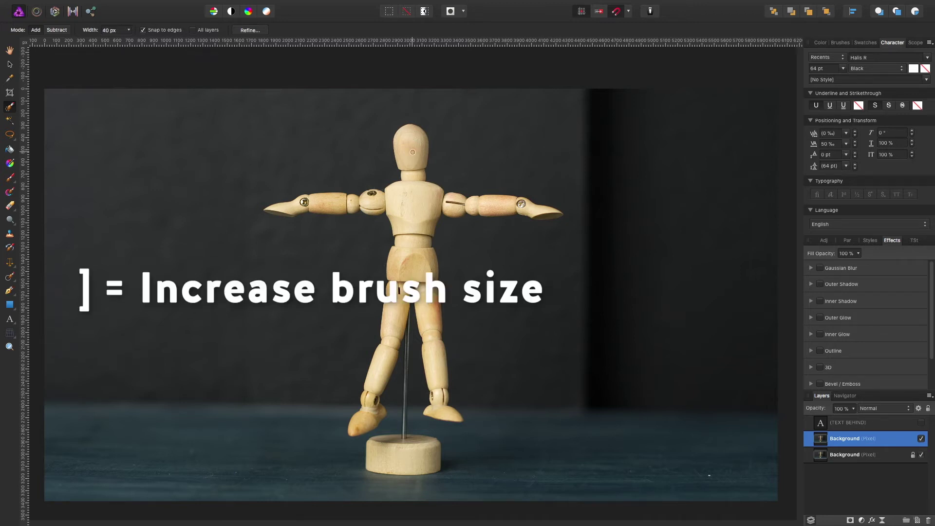
- Paint over the wooden figurine from head to round base with a 123 px Selection Brush
key("bracketright")
key("bracketright")
key("bracketright")
key("bracketright")
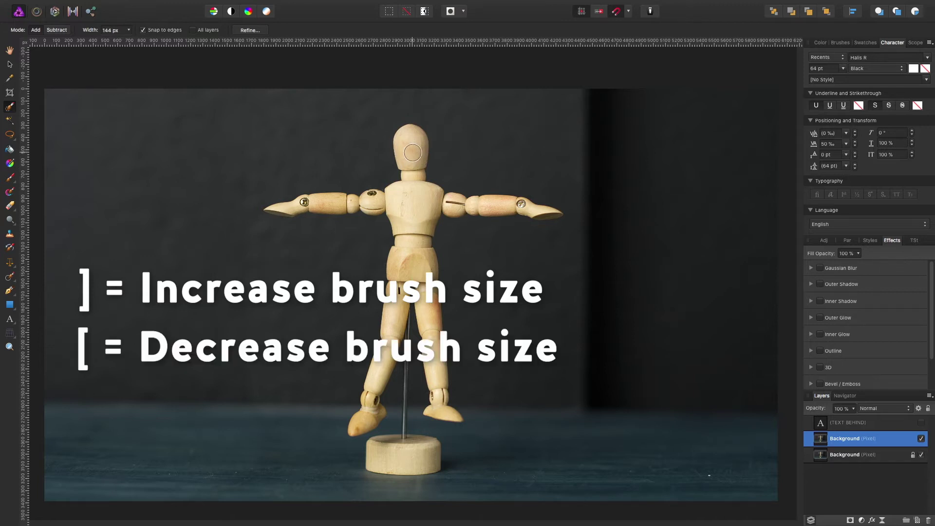
key("bracketleft")
left_click_drag(409, 138, 409, 150)
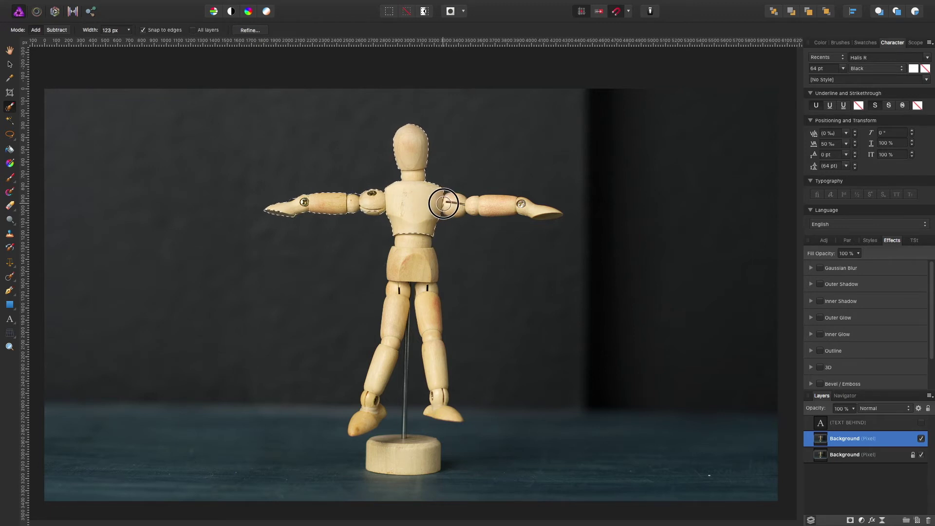
mouse_move(458, 204)
left_mouse_down()
mouse_move(438, 204)
mouse_move(390, 338)
mouse_move(409, 452)
mouse_move(437, 163)
mouse_move(301, 199)
mouse_move(504, 209)
left_mouse_up()
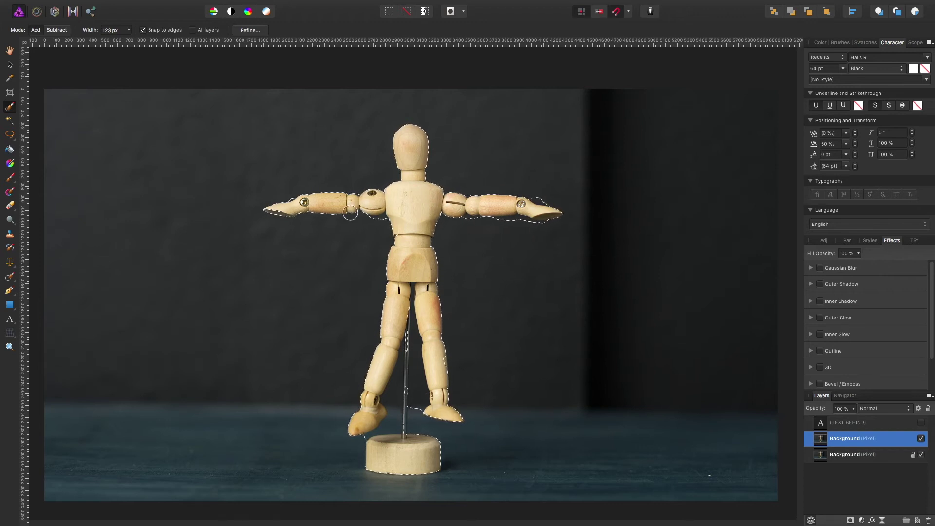
scroll(363, 281, "up", 5)
- At 17 px width, subtract the stray area below the left shoulder and add the missed hand edge
scroll(344, 209, "up", 8)
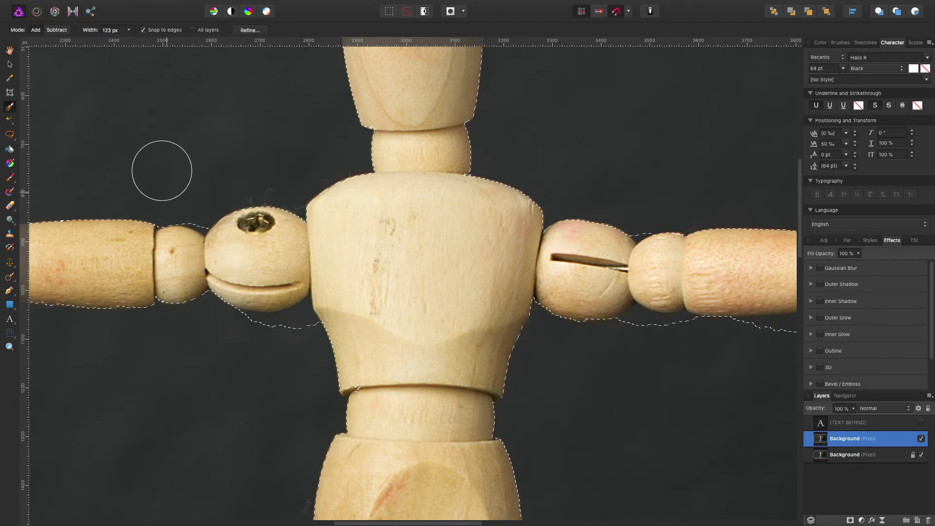
left_click(54, 31)
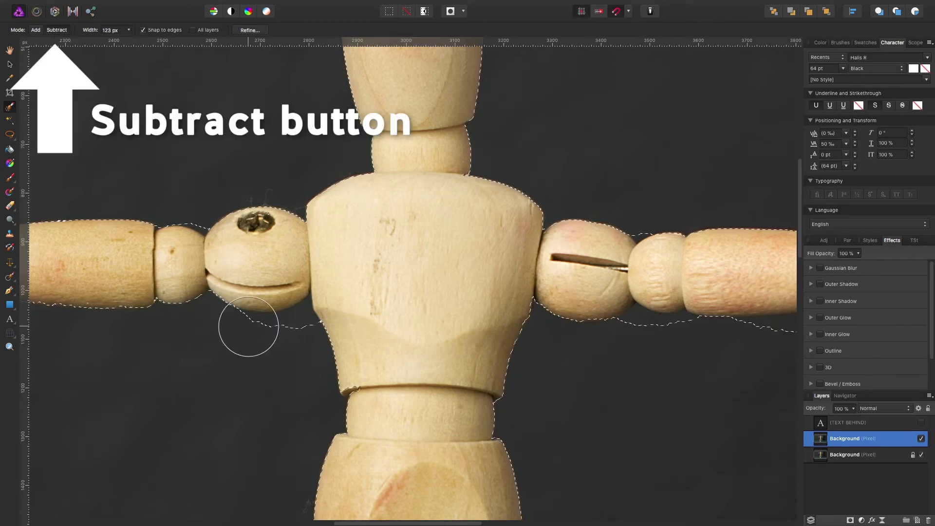
key("bracketleft")
key("bracketleft")
key("bracketleft")
key("bracketleft")
key("bracketleft")
key("bracketleft")
key("bracketleft")
key("bracketleft")
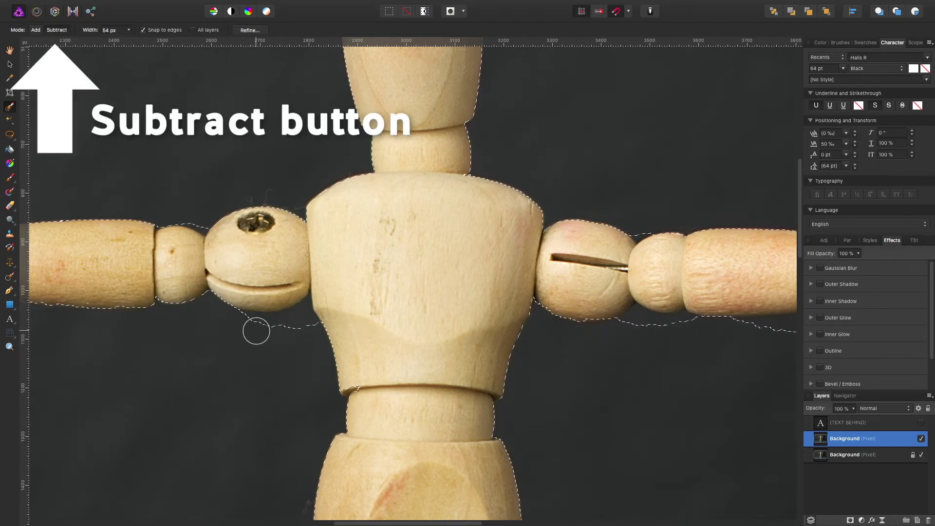
key("bracketleft")
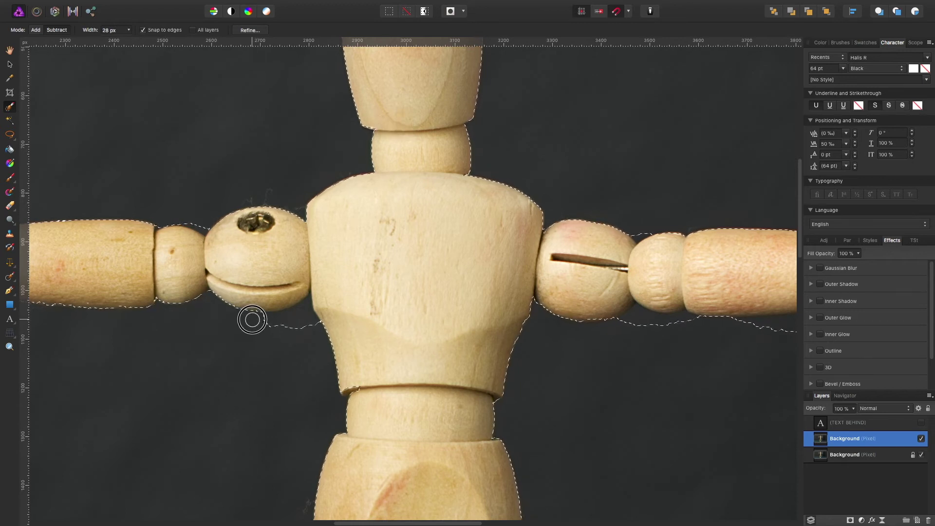
left_click_drag(269, 322, 291, 320)
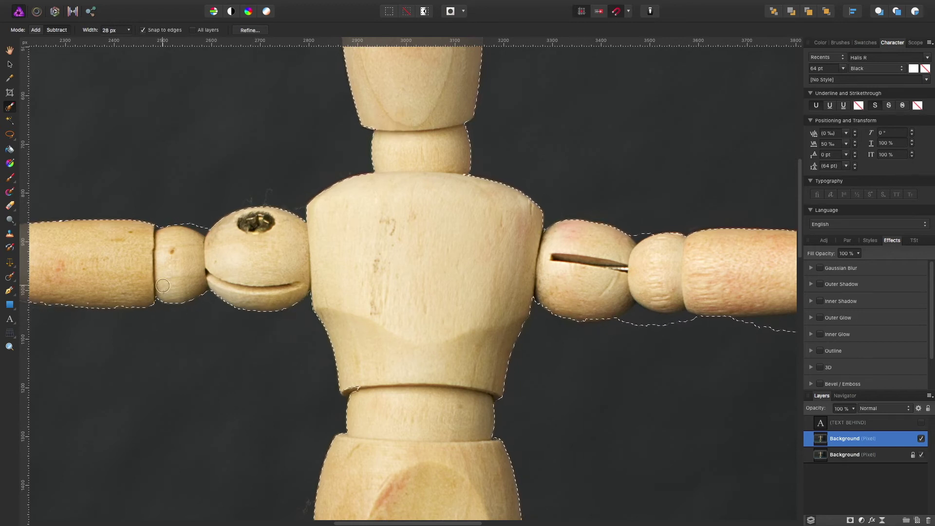
scroll(341, 517, "left", 10)
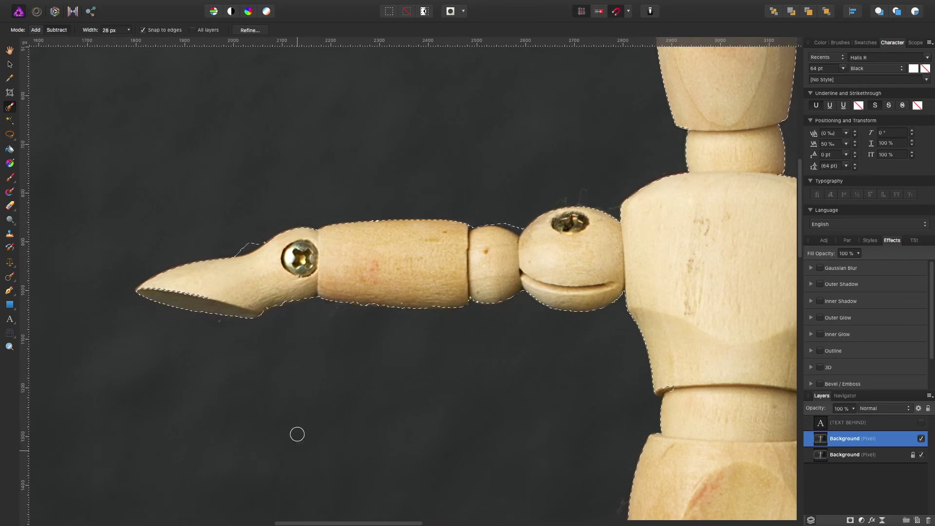
mouse_move(244, 259)
left_mouse_down()
mouse_move(246, 244)
mouse_move(230, 292)
left_mouse_up()
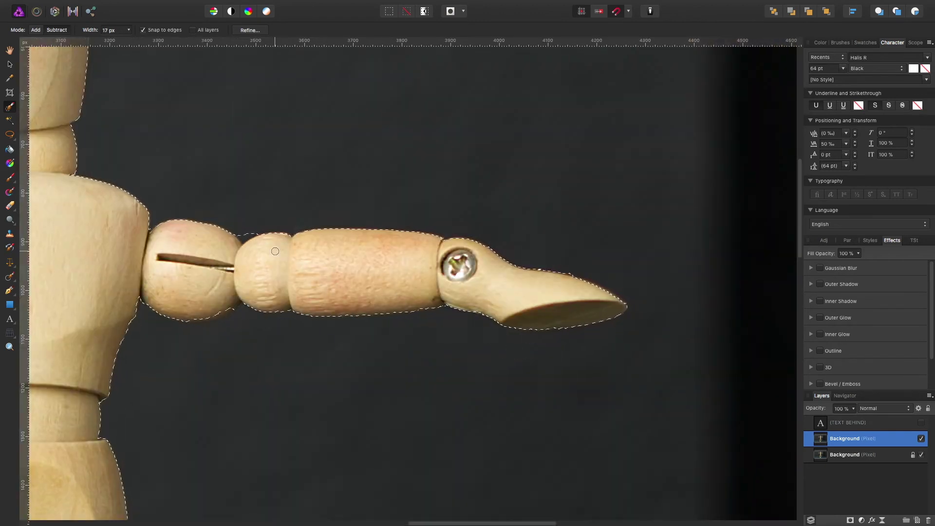
- Show the TEXT BEHIND text briefly to check the selection, then hide it again
scroll(253, 302, "left", 10)
scroll(312, 414, "right", 3)
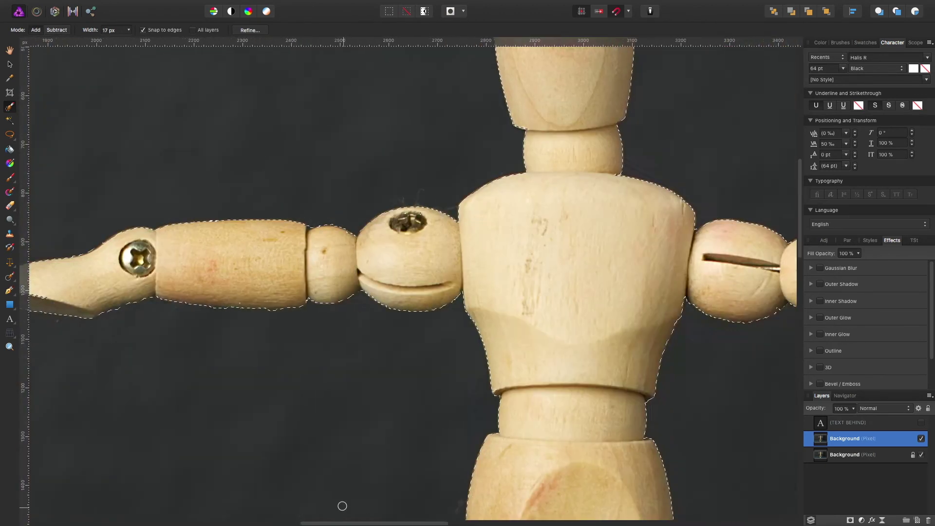
scroll(463, 414, "down", 3)
scroll(593, 330, "down", 4)
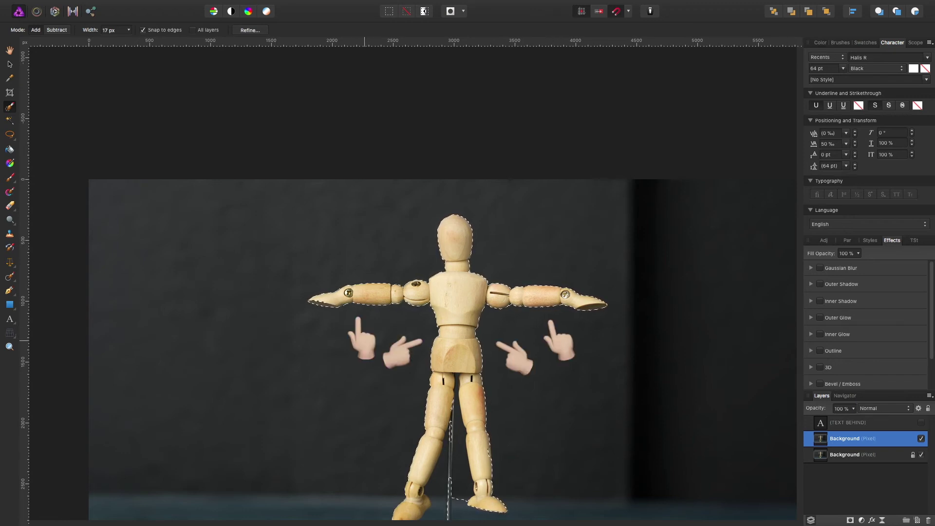
left_click(921, 423)
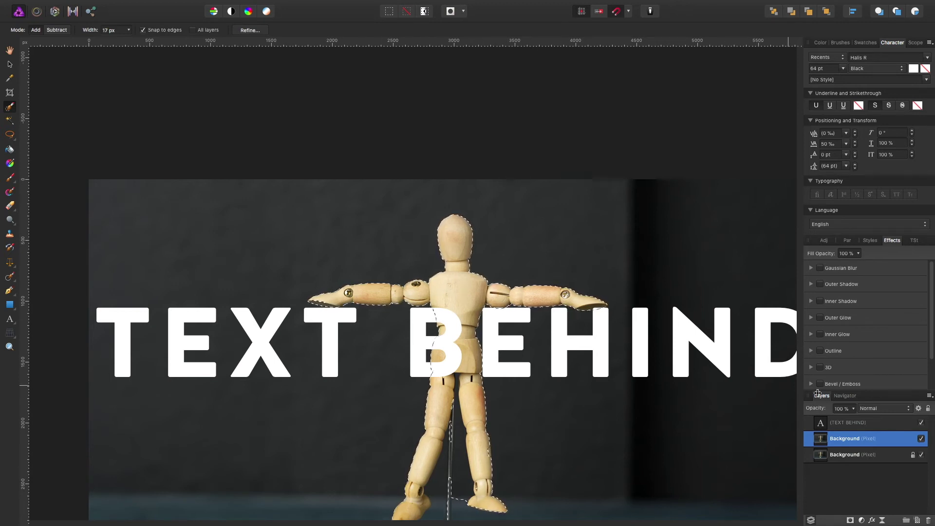
left_click(921, 423)
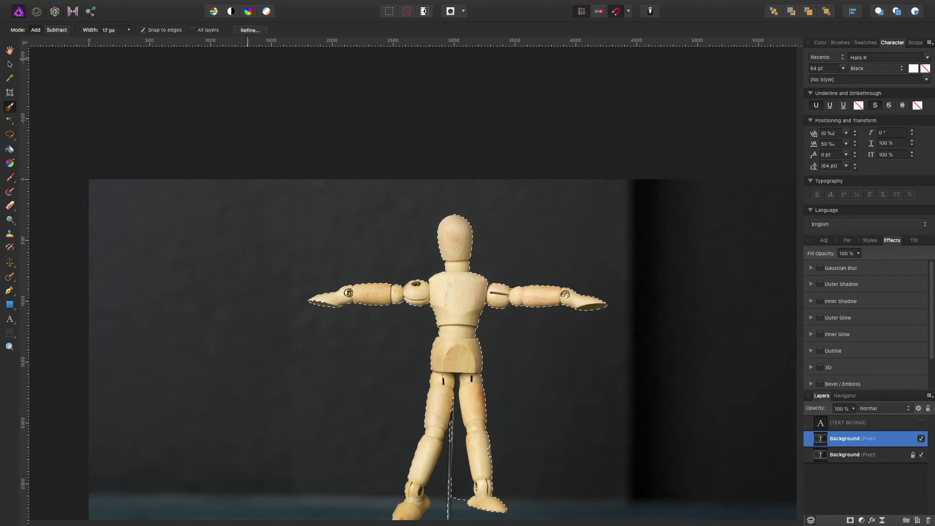
- Refine the figurine selection with 7.9 px smoothing at 10% border width and apply it
left_click(250, 31)
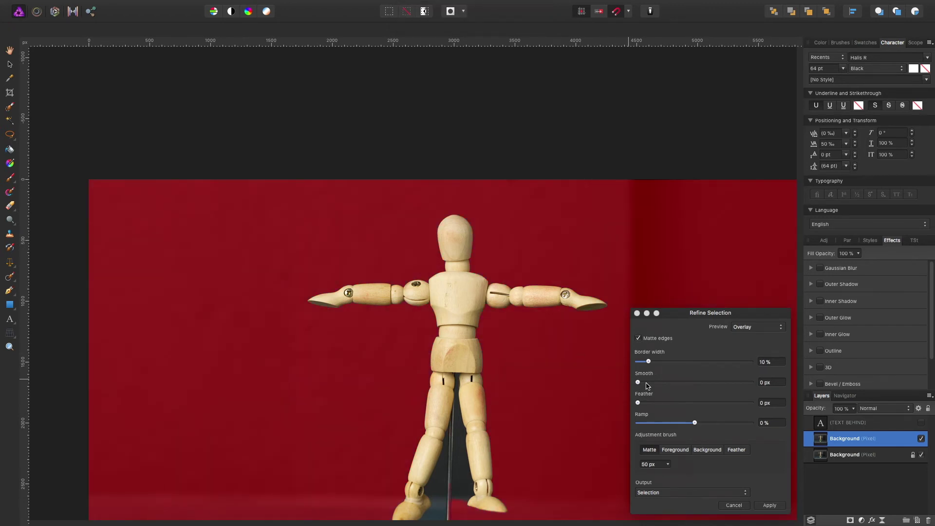
left_click_drag(640, 385, 682, 386)
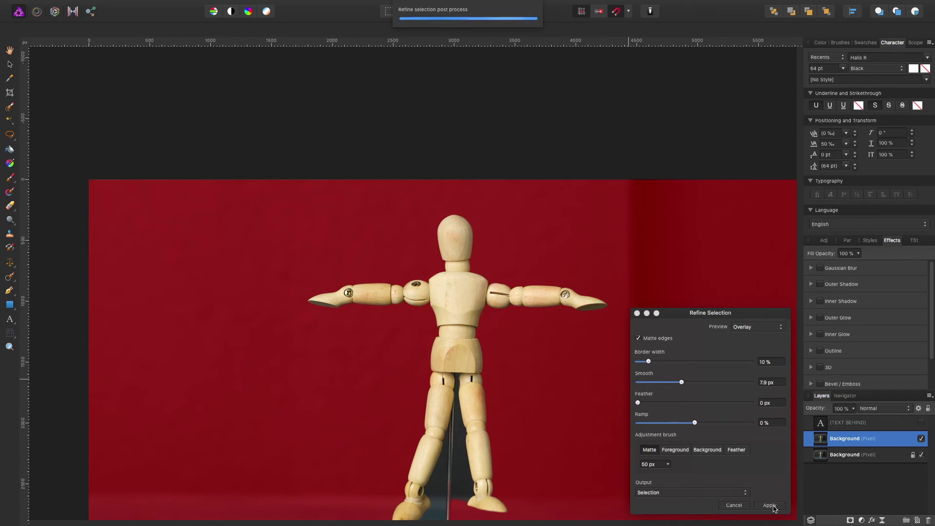
left_click(769, 505)
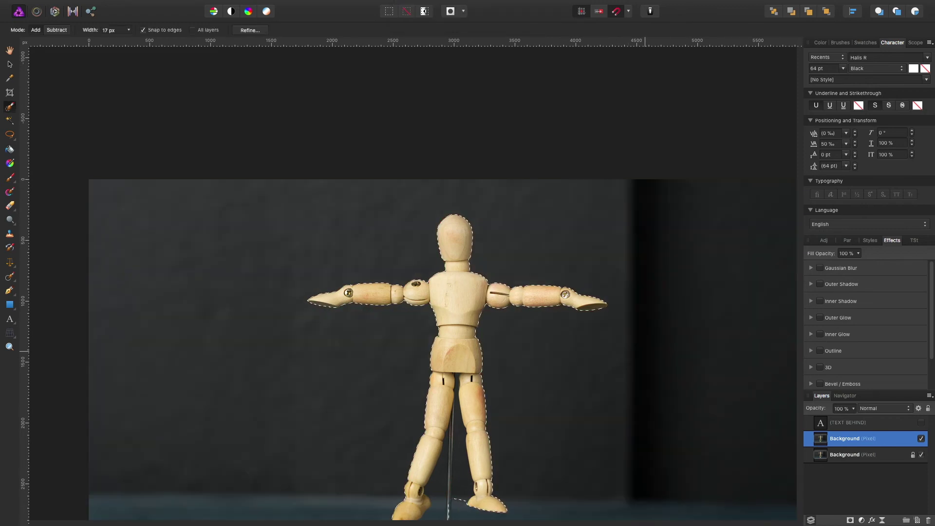
- Copy the mannequin selection to a new layer, deselect, and show the TEXT BEHIND text
scroll(443, 293, "down", 4)
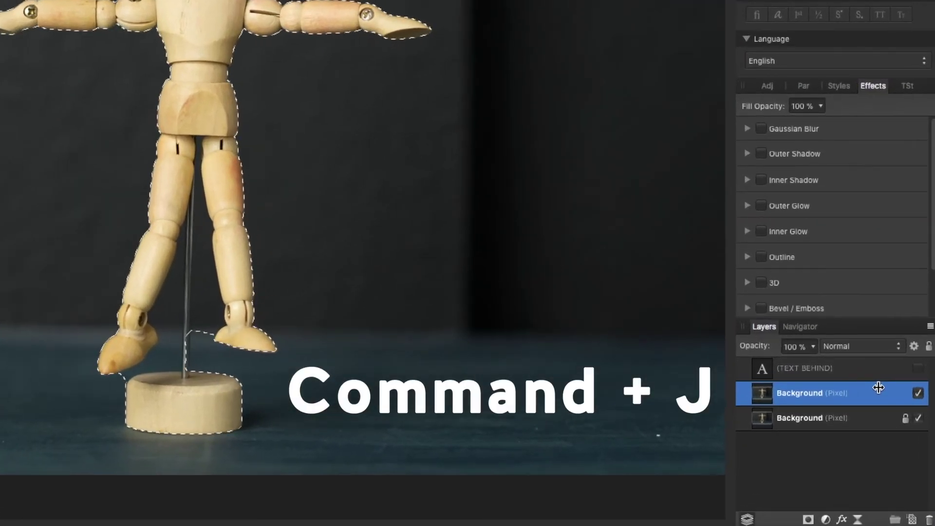
key("super+j")
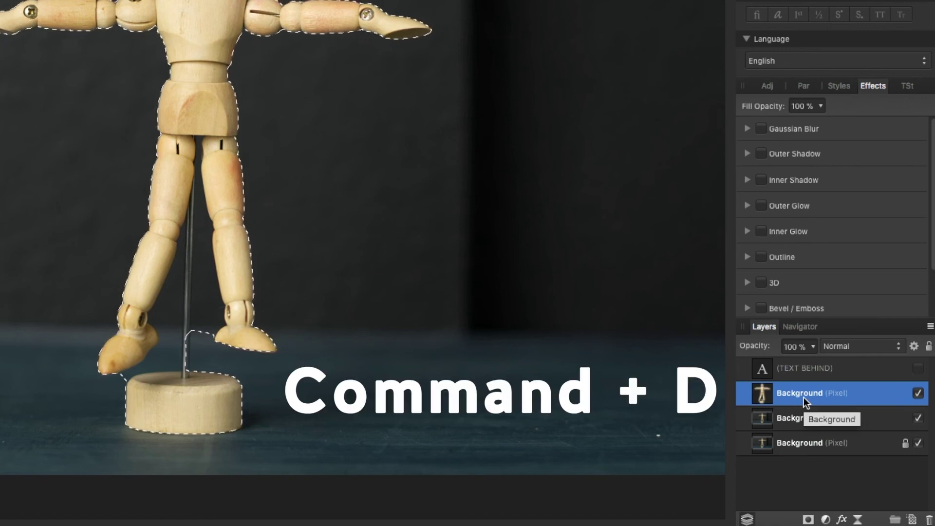
key("super+d")
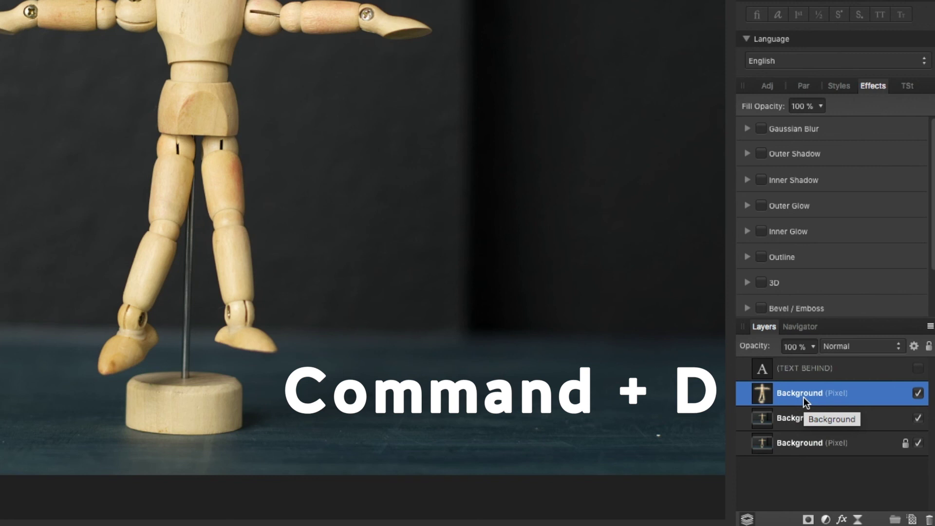
left_click(919, 369)
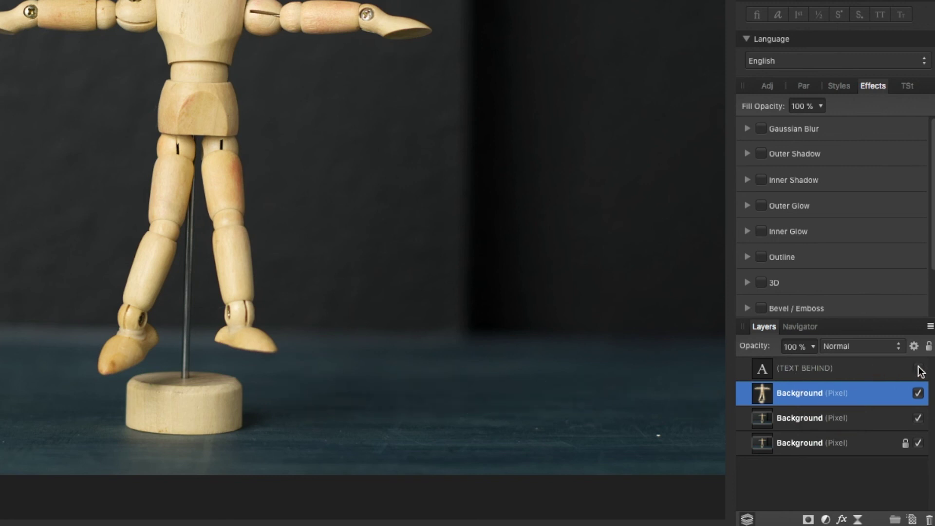
- Move the TEXT BEHIND layer below the mannequin cut-out layer and zoom out to view the image
left_click_drag(770, 364, 756, 404)
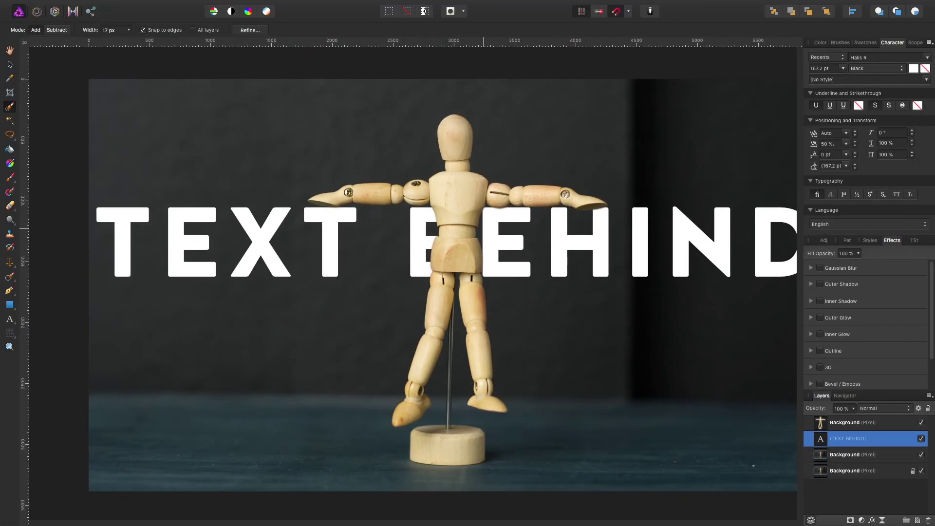
key("ctrl+minus")
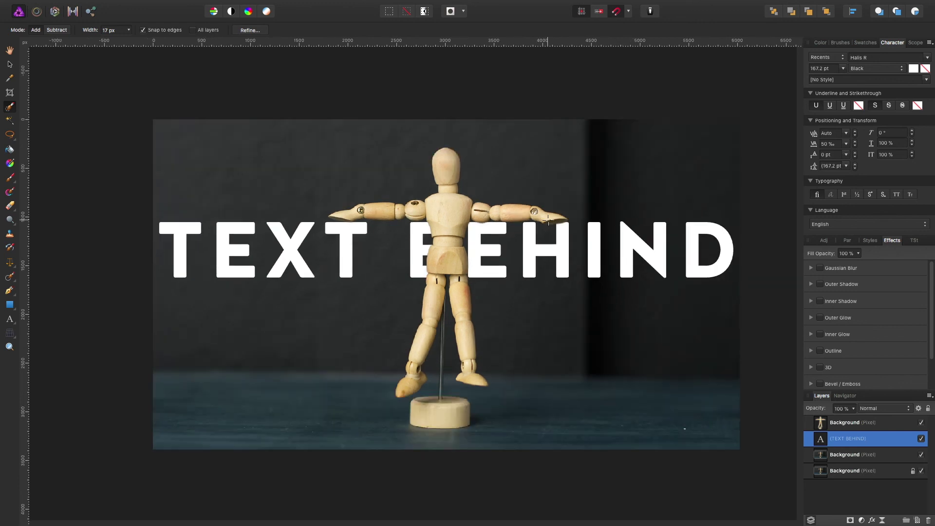